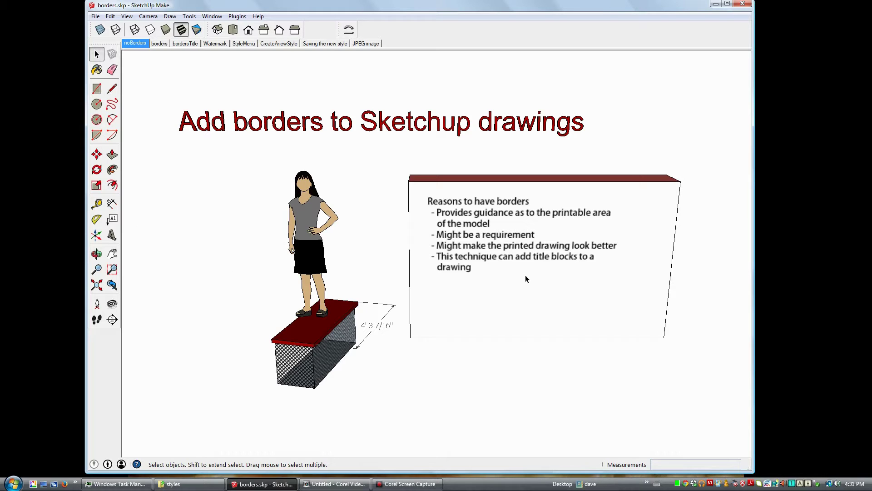
- Show the borders scene and move the woman-and-bench figure up and to the left
left_click(159, 43)
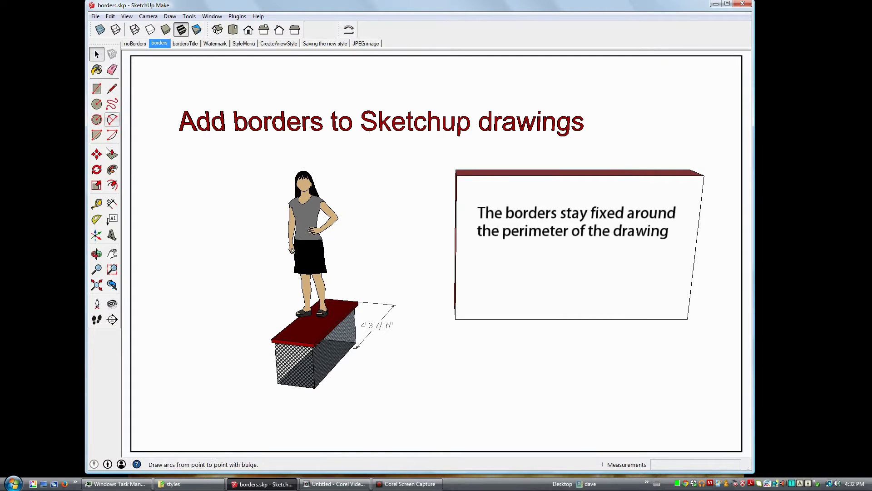
left_click(97, 155)
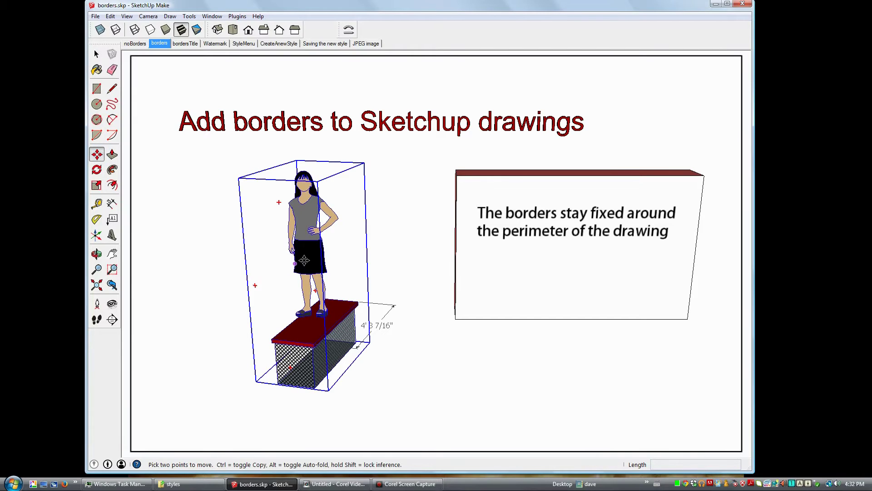
left_click(275, 271)
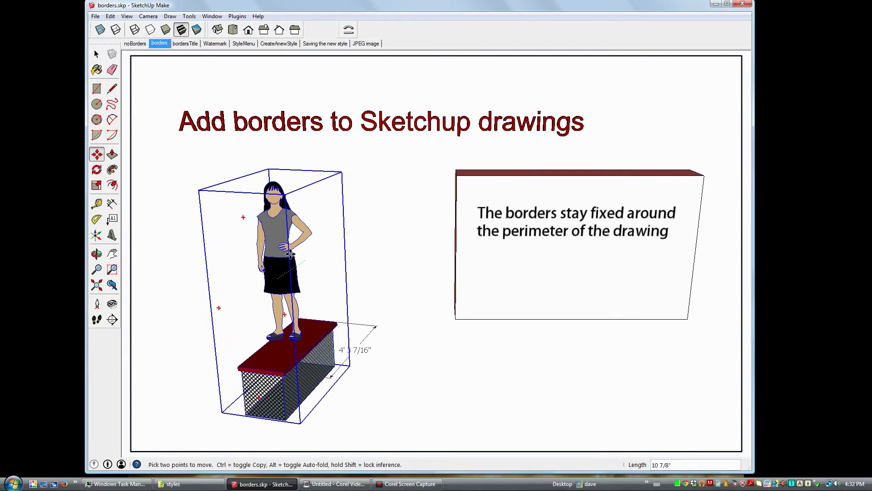
left_click(291, 252)
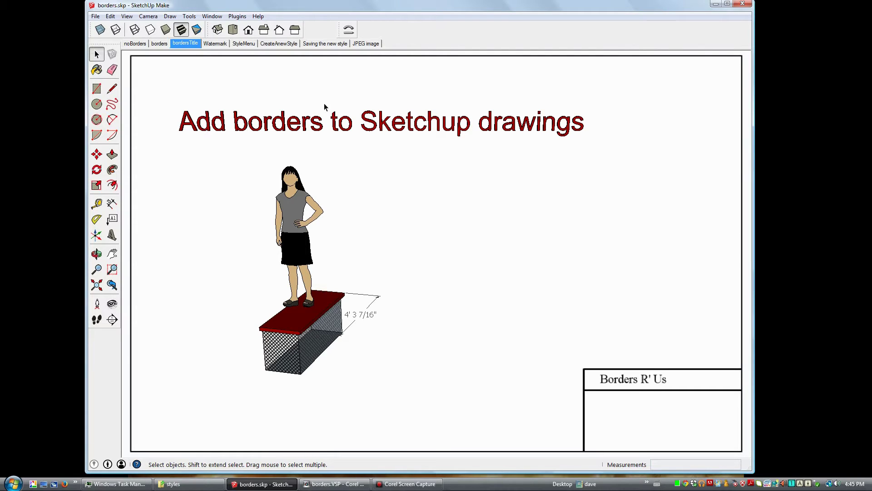
- Switch to the Watermark scene showing the exploded layer stack
left_click(217, 43)
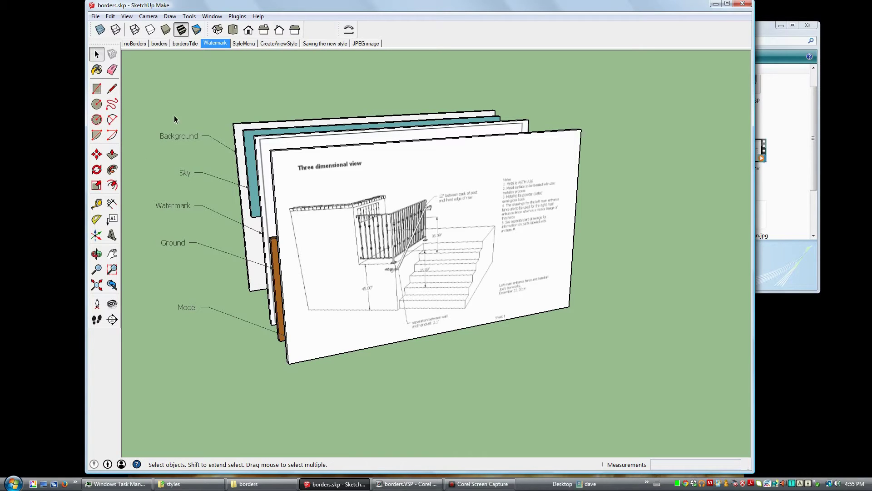
- Go to the StyleMenu scene and open the Styles panel from the Window menu
left_click(244, 44)
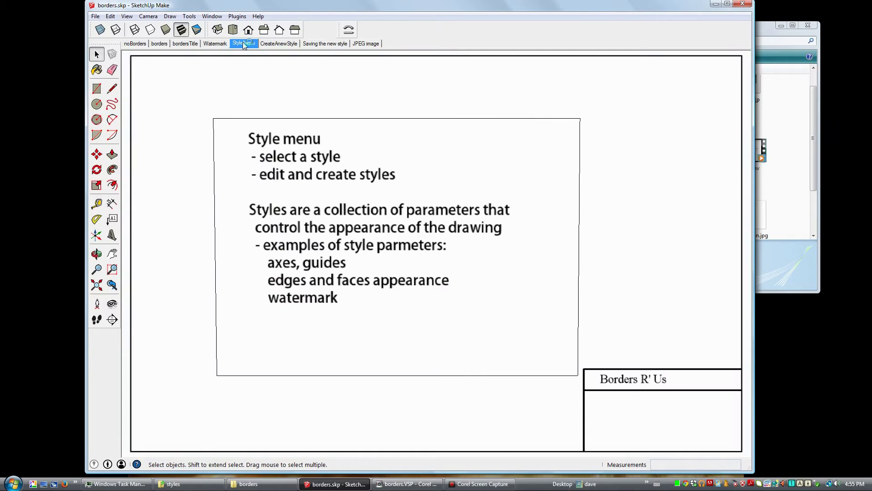
left_click(206, 17)
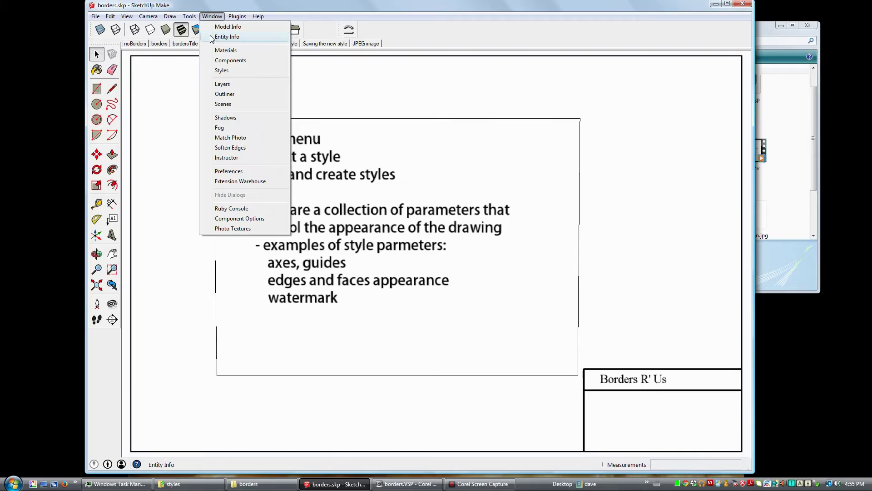
left_click(223, 70)
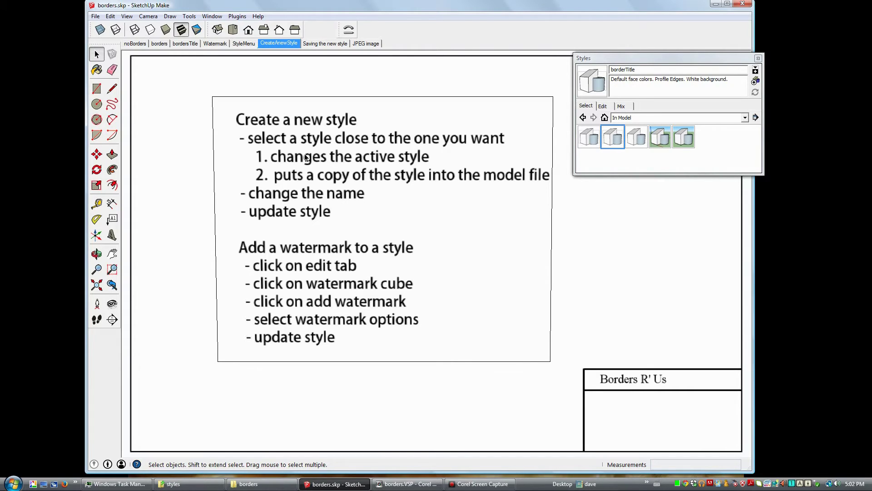
- Apply Construction Documentation Style from the Default Styles collection
left_click(745, 118)
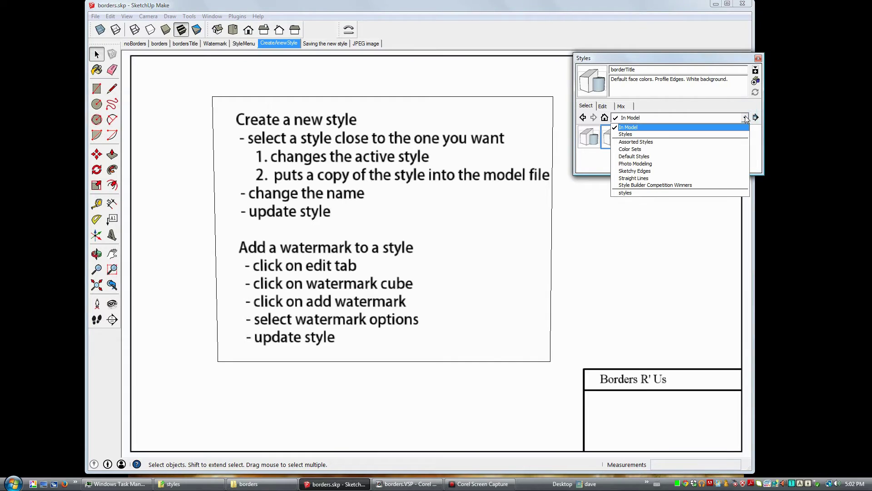
left_click(662, 157)
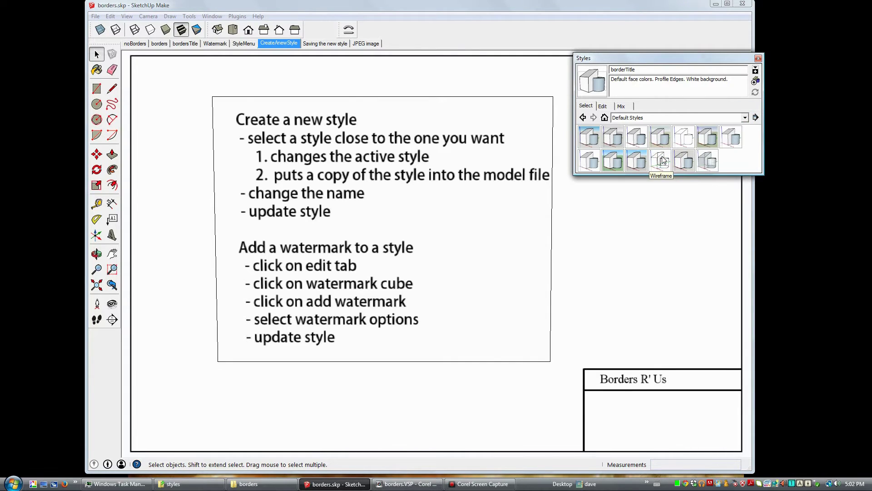
left_click(637, 138)
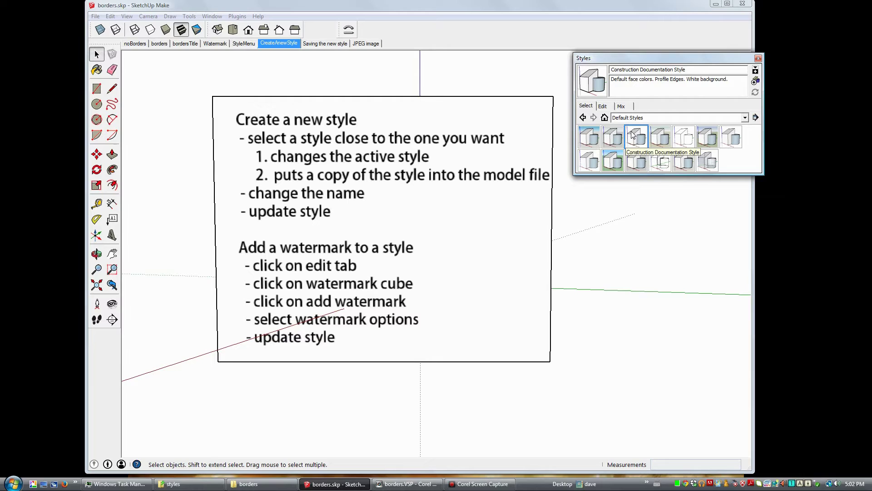
left_click(745, 118)
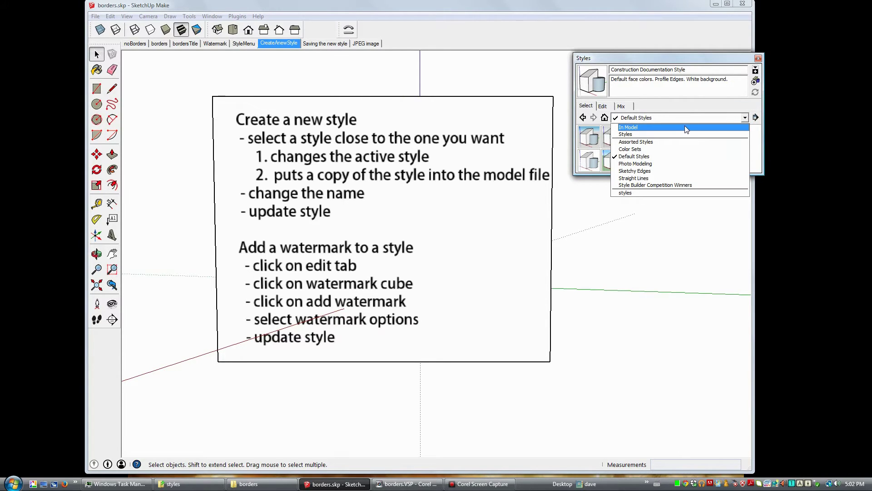
- Return to the In Model styles and select the Construction Documentation Style copy
left_click(686, 128)
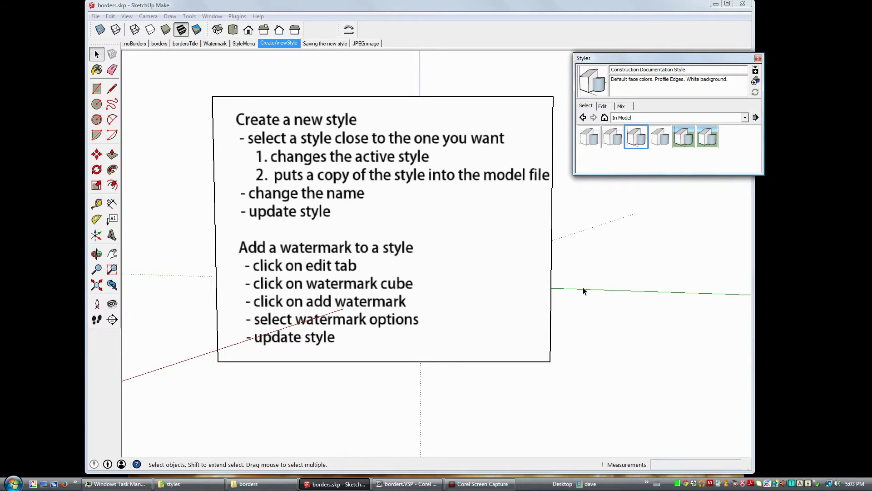
left_click(638, 136)
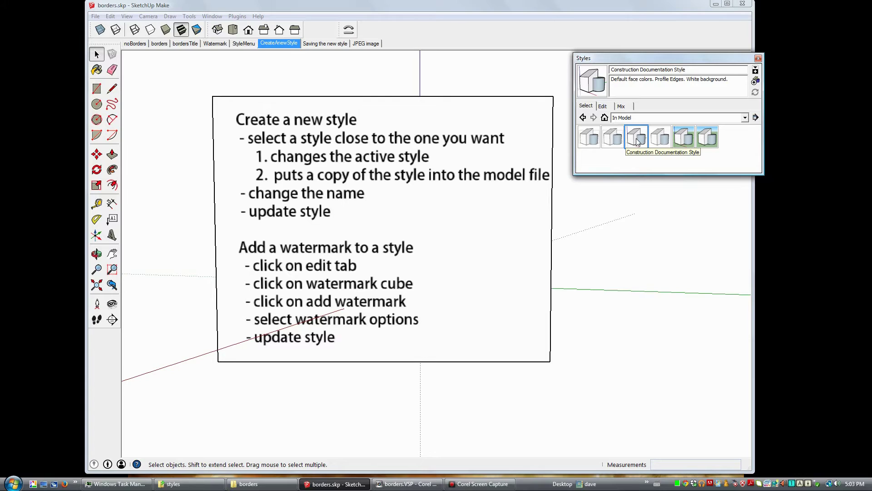
- Rename the copied style from Construction Documentation Style to 'ourStyle Style' and update it
left_click(658, 69)
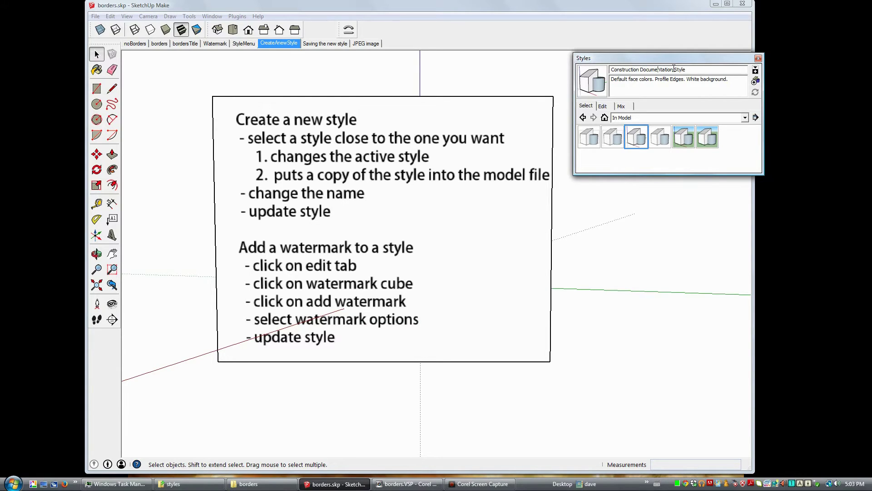
left_click_drag(673, 69, 611, 70)
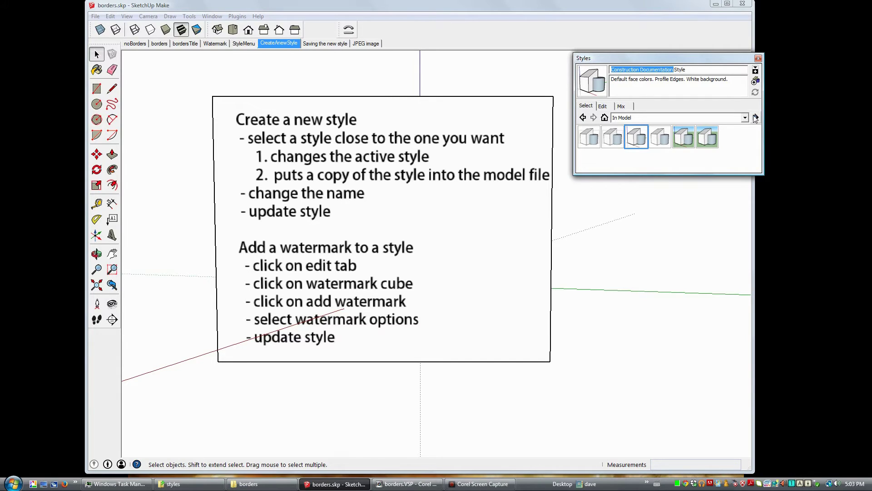
type("z")
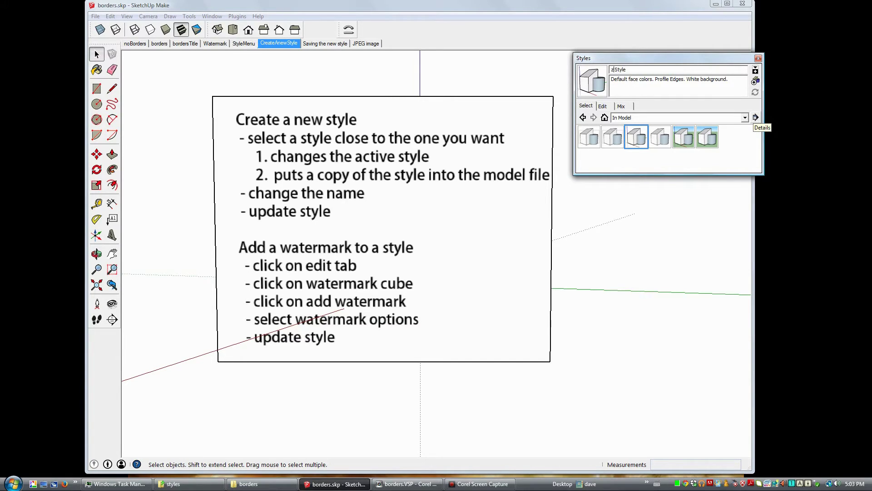
type("ourStyle")
left_click(613, 70)
key("BackSpace")
key("Tab")
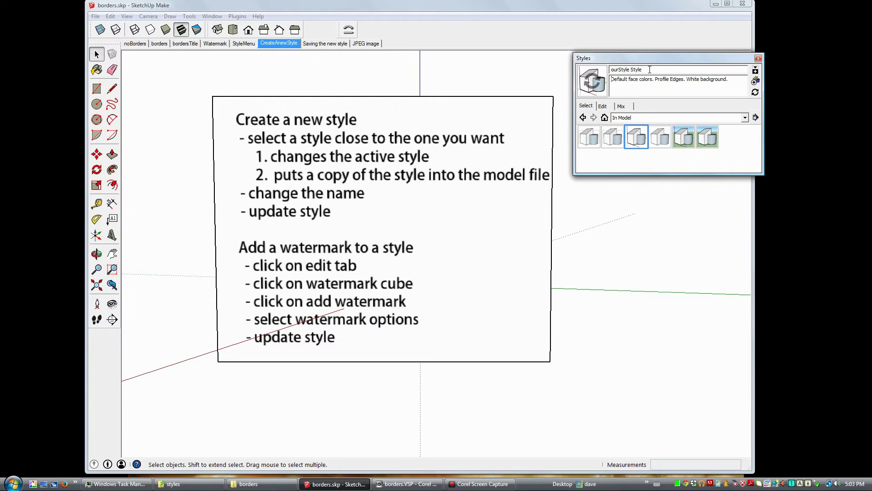
left_click(755, 93)
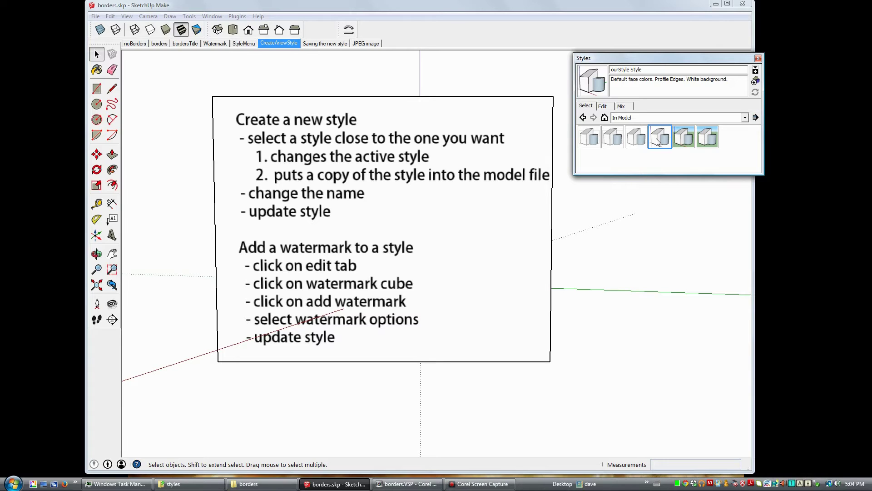
- Hide the model axes and save that change into ourStyle Style
right_click(657, 141)
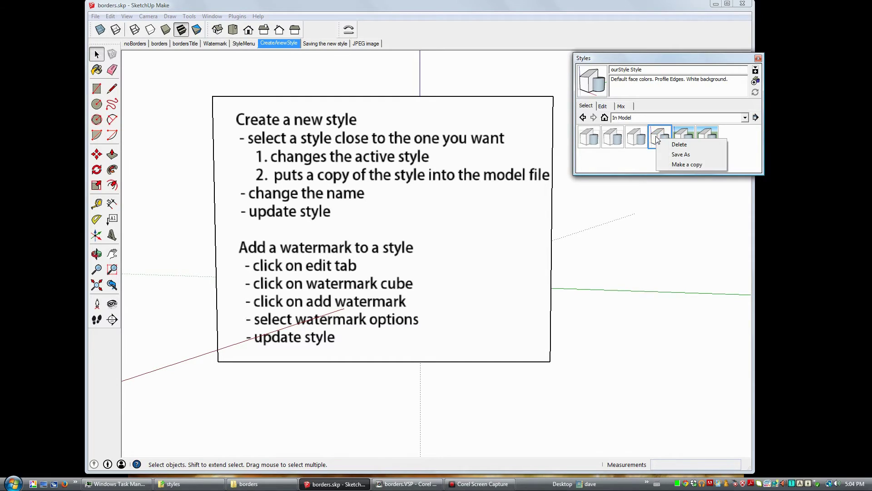
key("Escape")
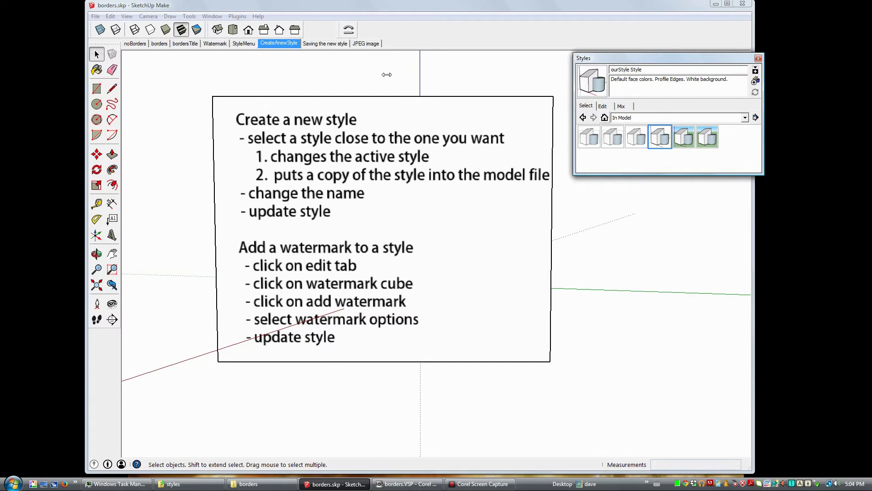
left_click(127, 16)
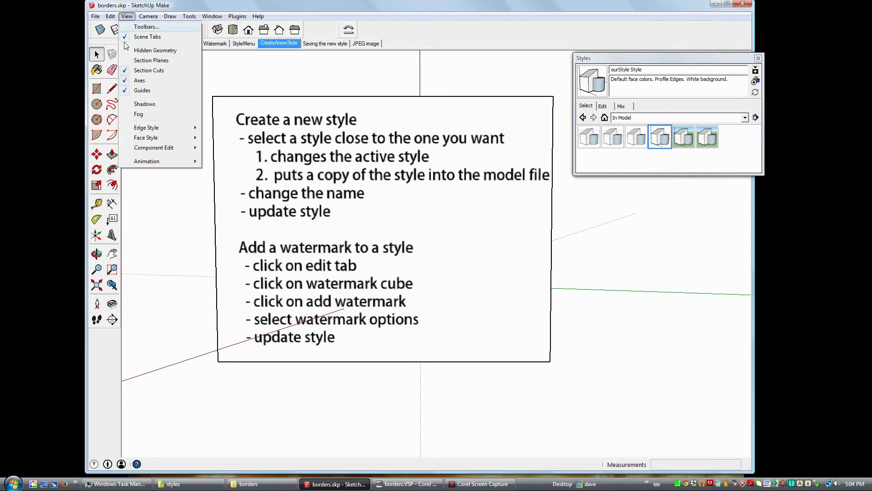
left_click(140, 79)
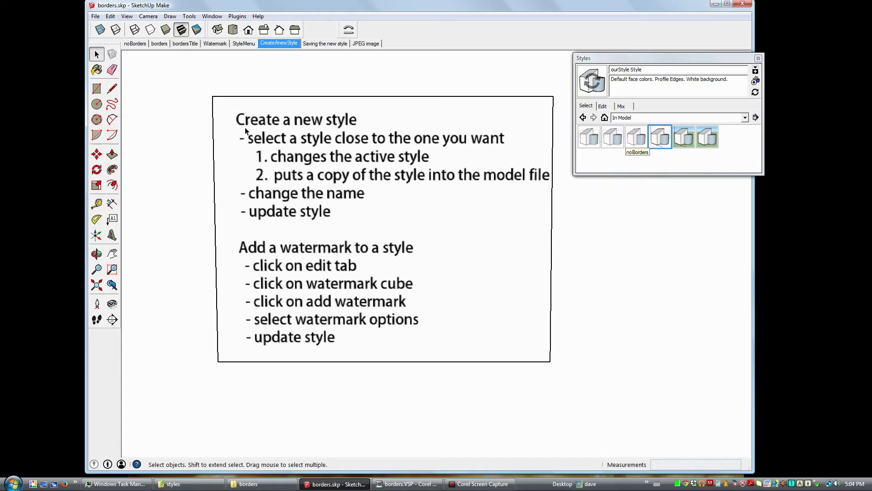
left_click(663, 138)
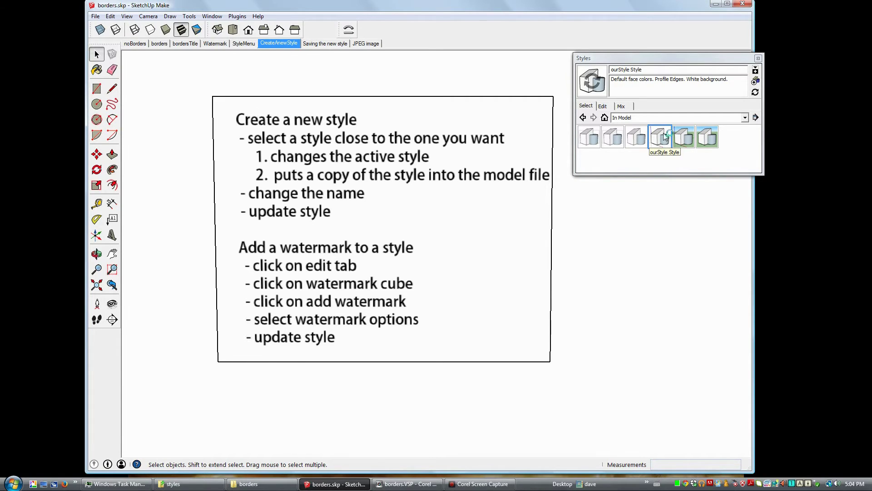
left_click(755, 92)
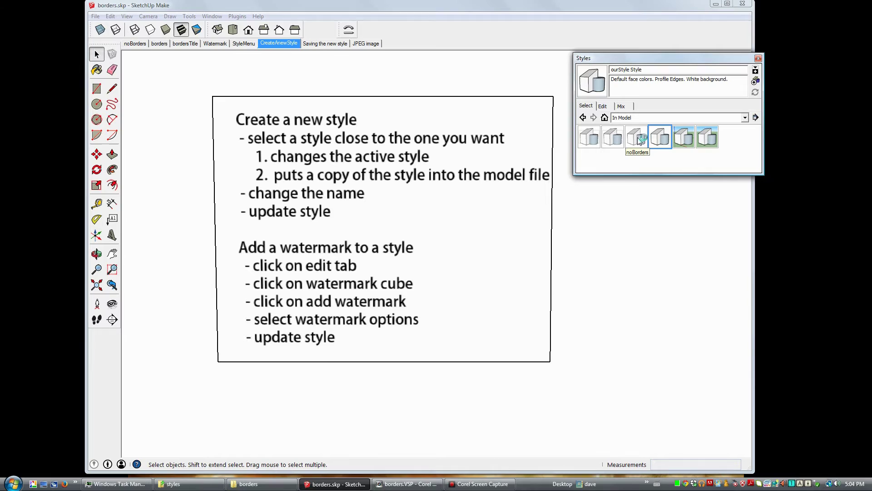
- Compare against Simple Style, reselect ourStyle Style, and open its Watermark settings
left_click(684, 136)
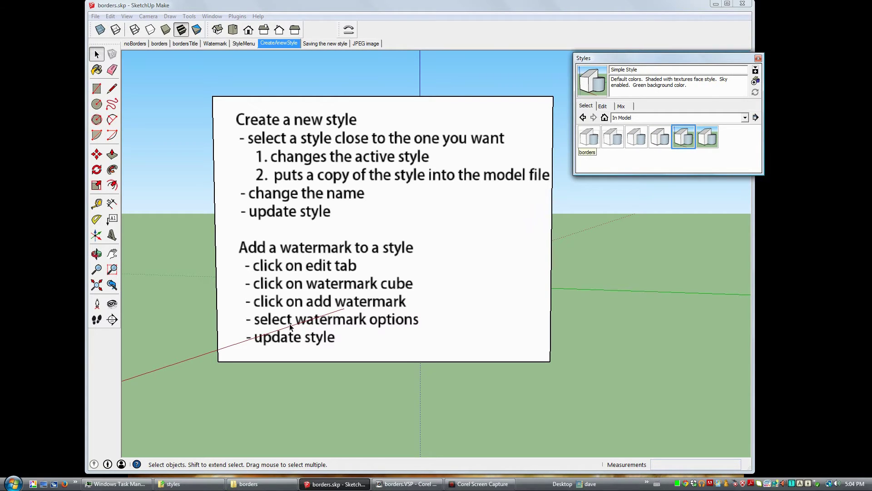
left_click(661, 138)
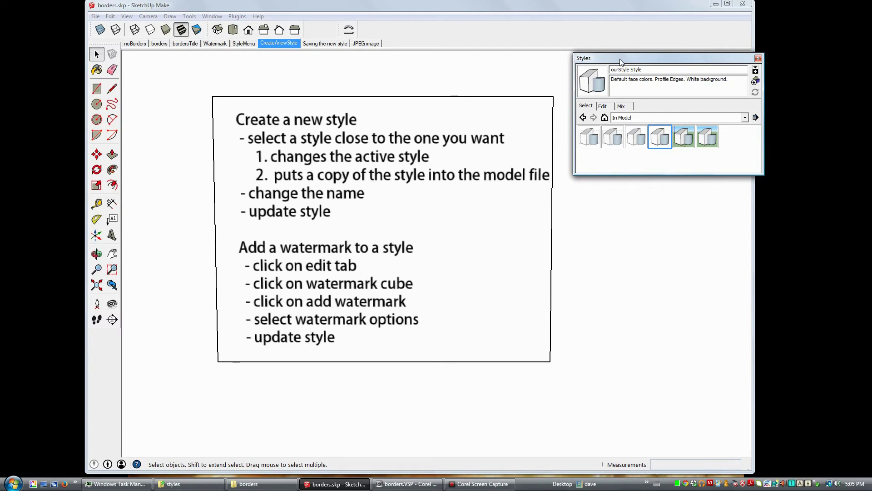
left_click(604, 106)
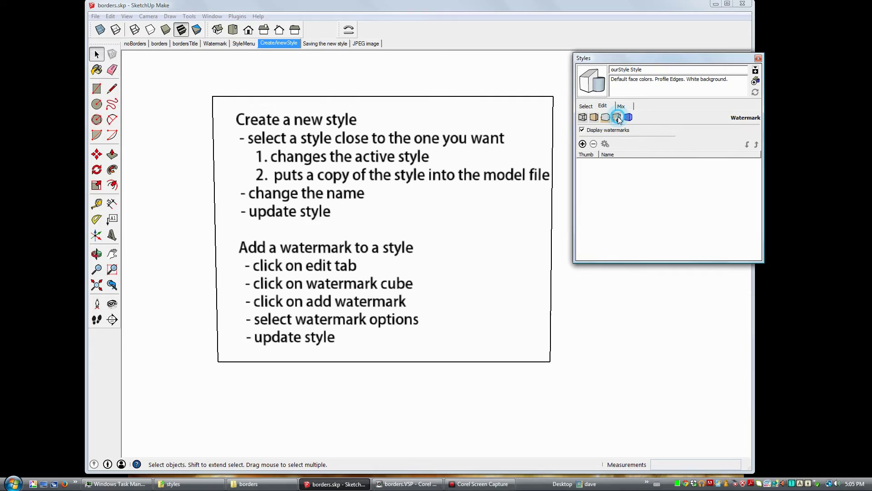
- Add border.jpg from G:\sketchupConfigFiles as a new watermark image
left_click(583, 144)
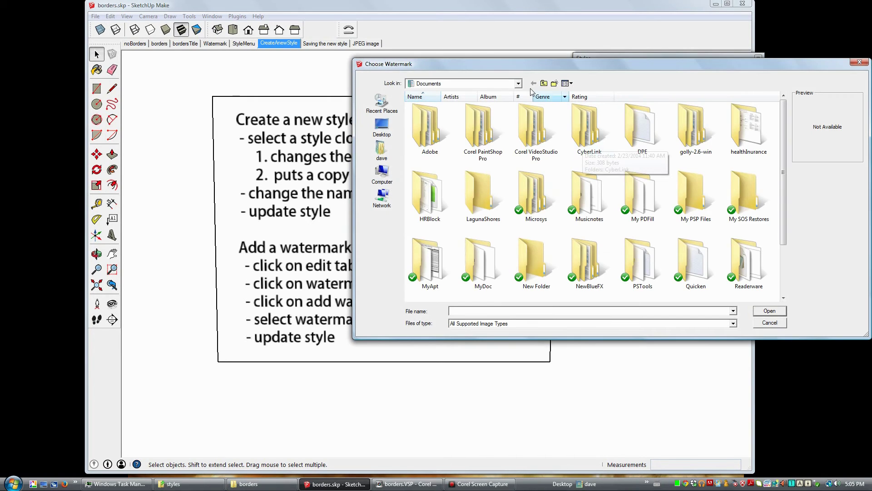
left_click(518, 83)
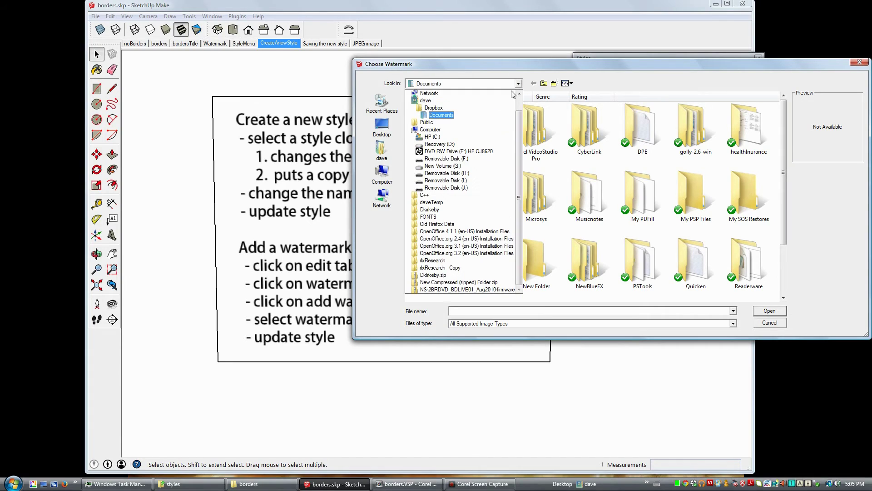
left_click(459, 166)
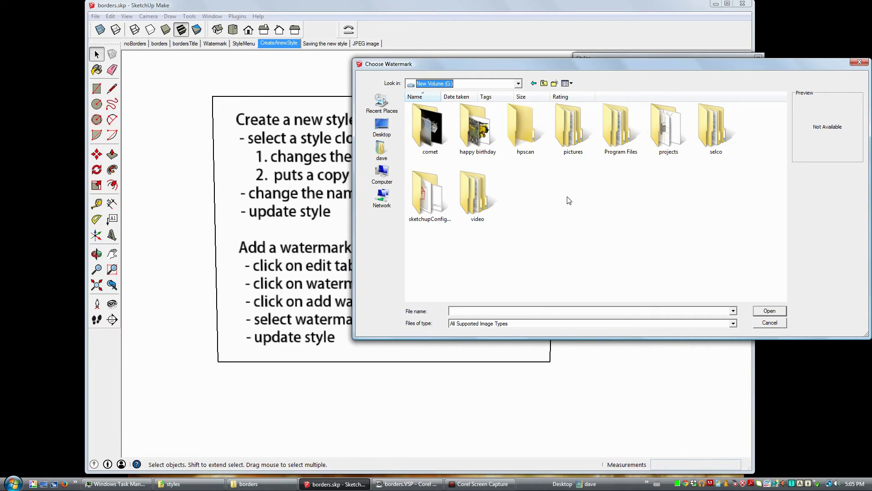
double_click(438, 200)
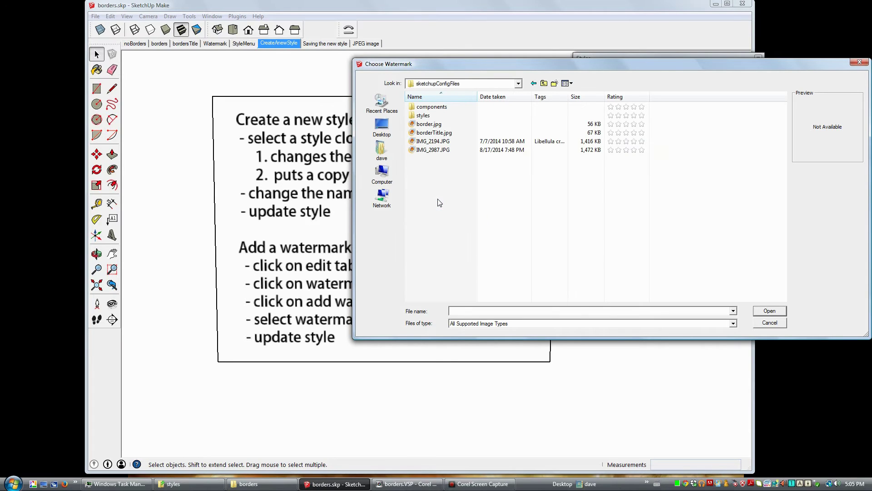
left_click(429, 124)
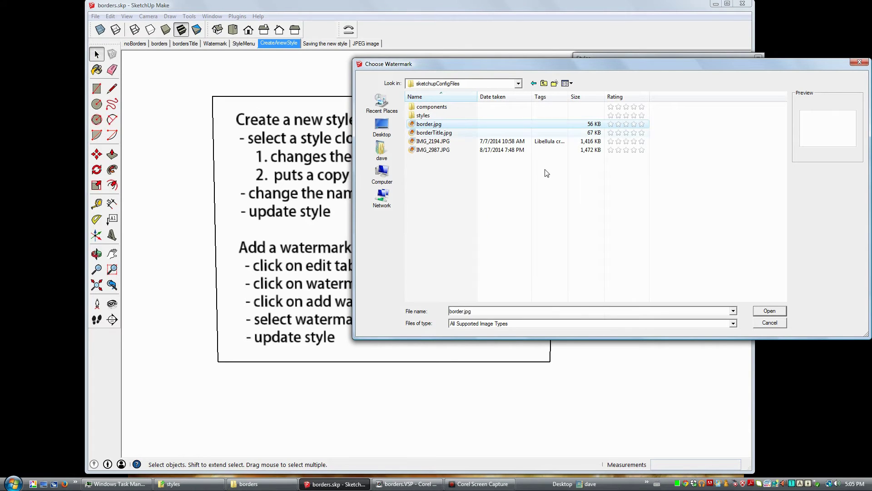
left_click(770, 311)
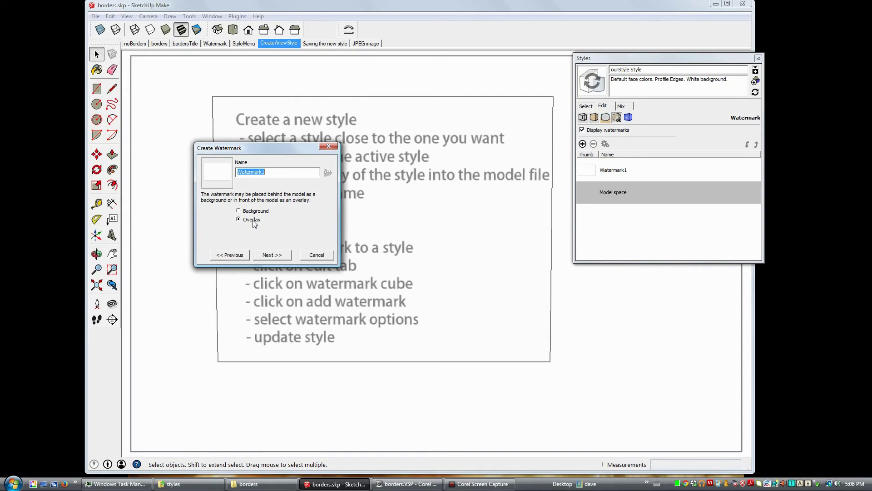
- Make Watermark1 a background watermark, stretched to fit the screen with aspect ratio locked
left_click(241, 212)
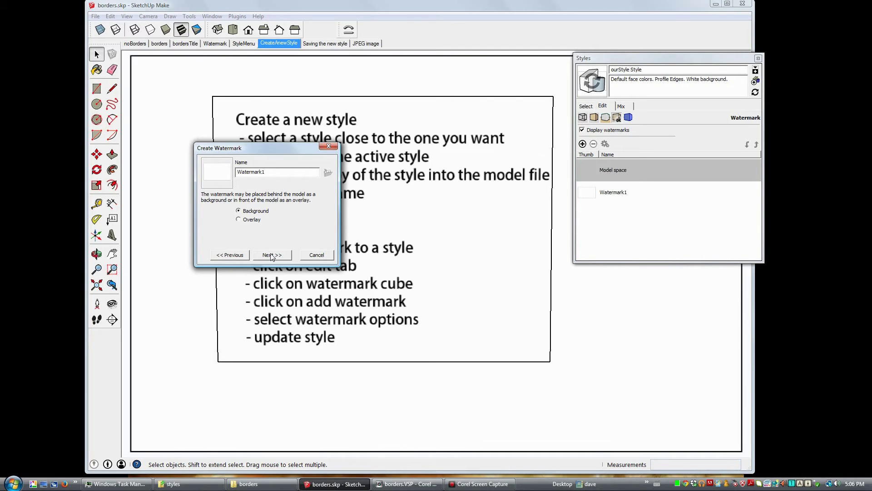
left_click(272, 256)
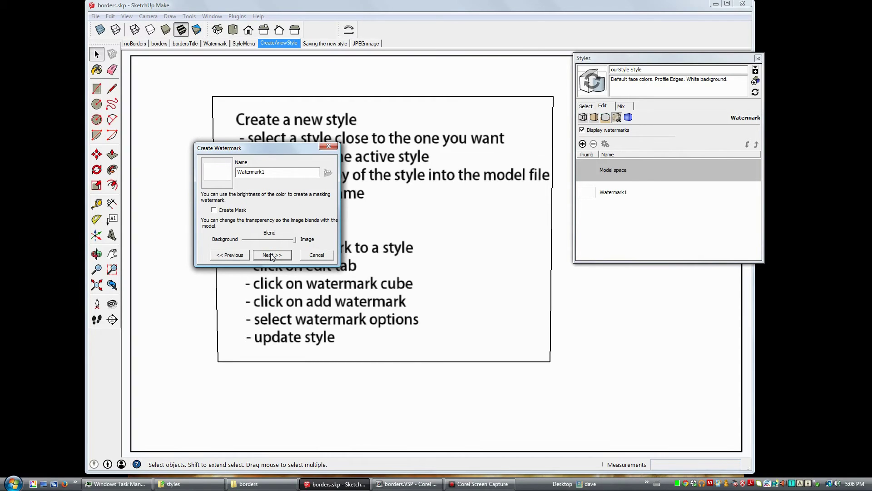
left_click(272, 255)
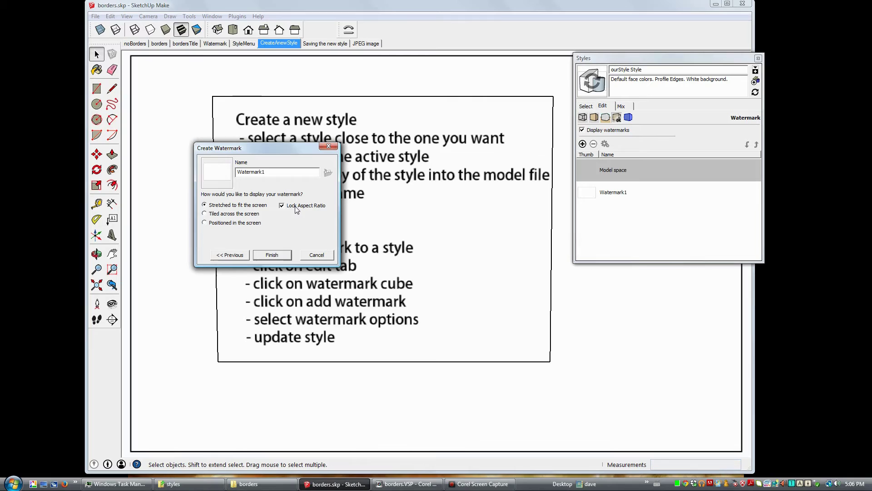
left_click(272, 254)
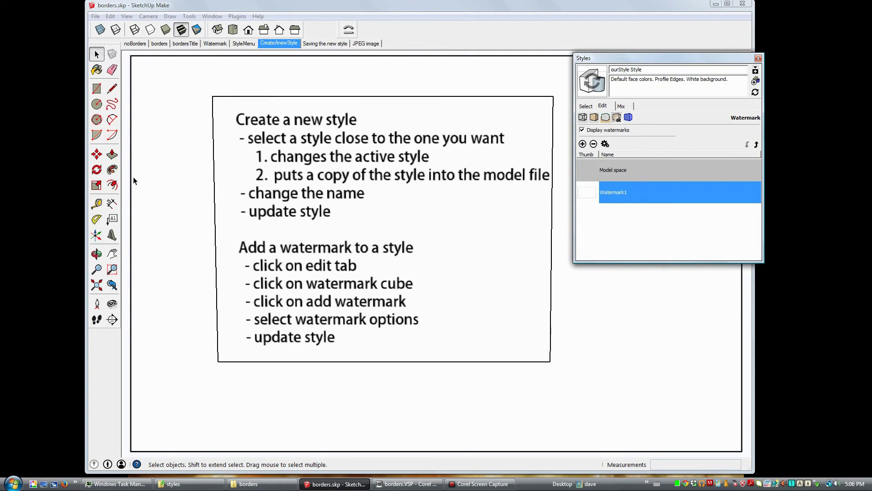
- Update ourStyle Style with the new watermark from the Select list
left_click(586, 106)
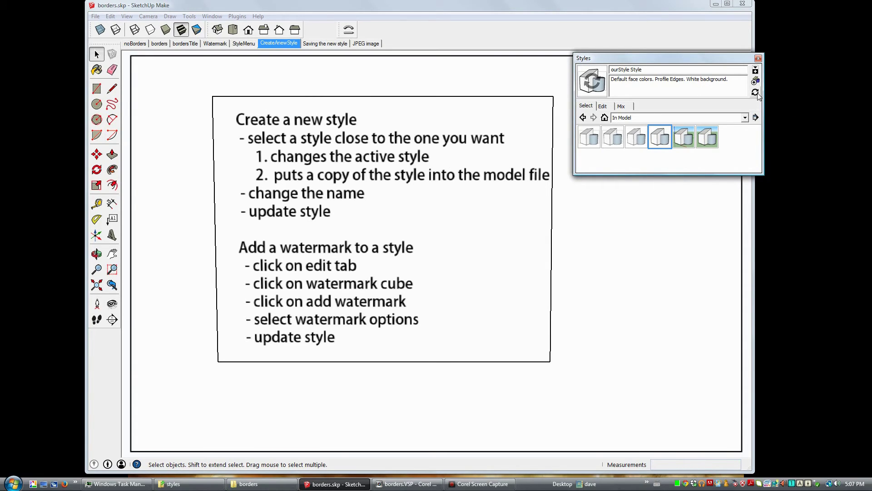
left_click(599, 80)
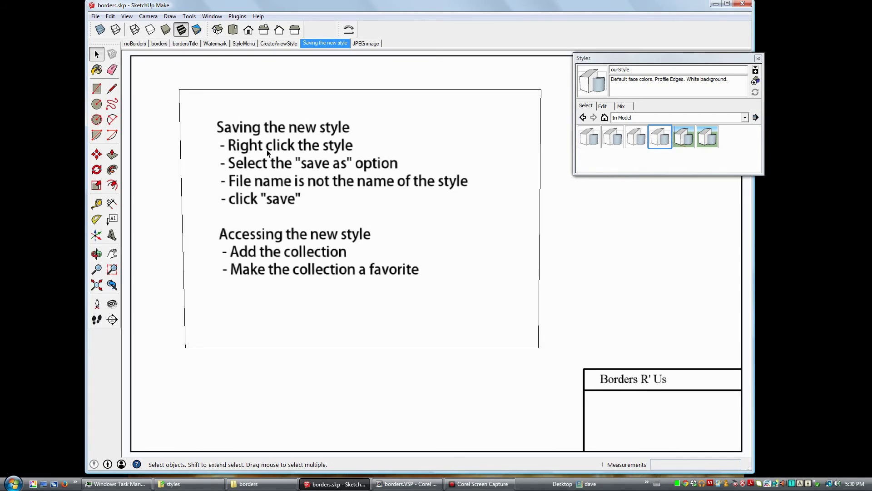
- Save ourStyle from its thumbnail's menu as the file ourStyle.style in the styles folder
right_click(658, 140)
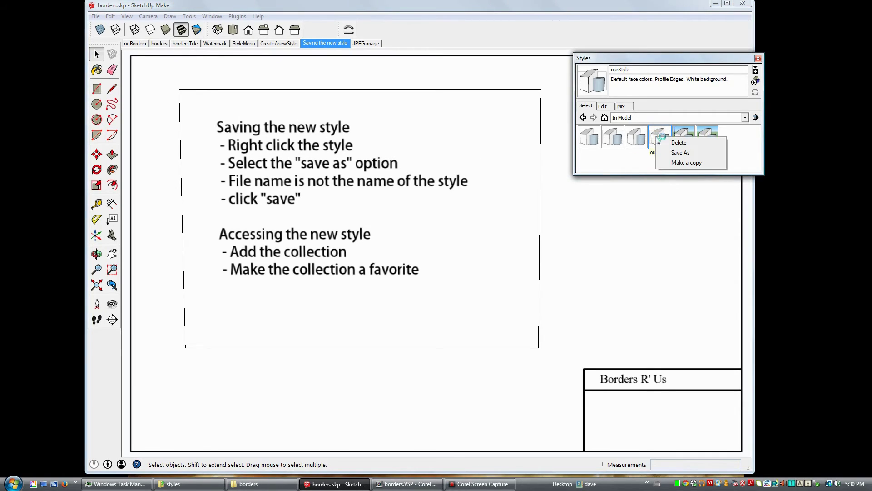
left_click(678, 153)
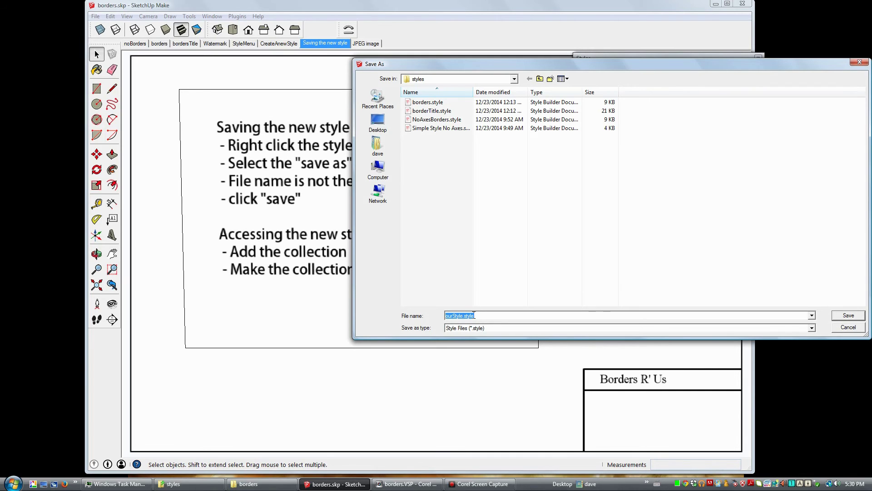
left_click(849, 315)
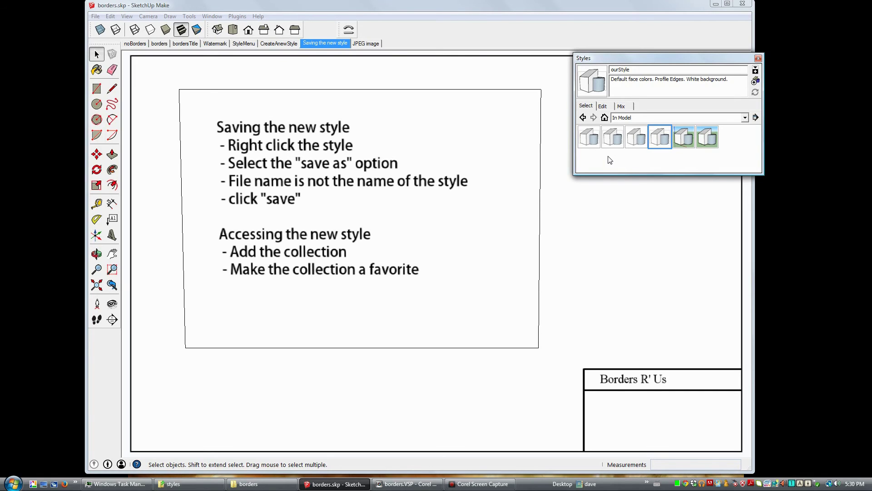
- Open the sketchupConfigFiles styles folder as a collection, listing its five styles including ourStyle
left_click(757, 118)
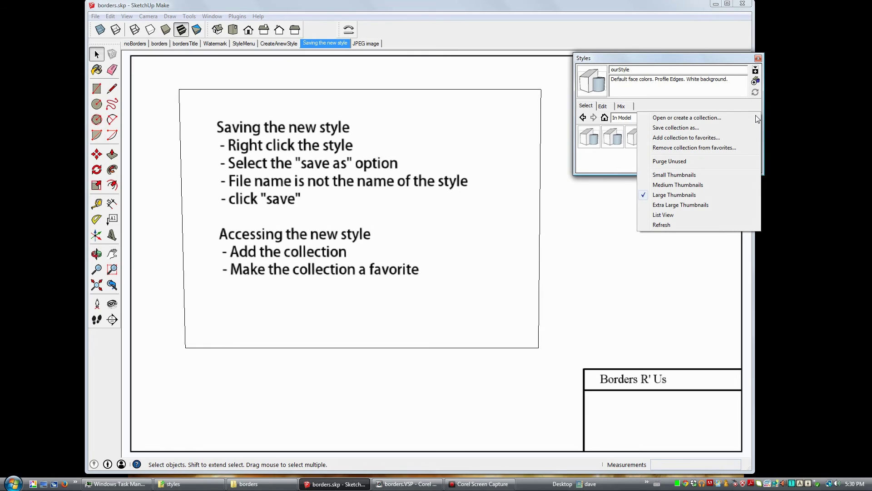
left_click(723, 117)
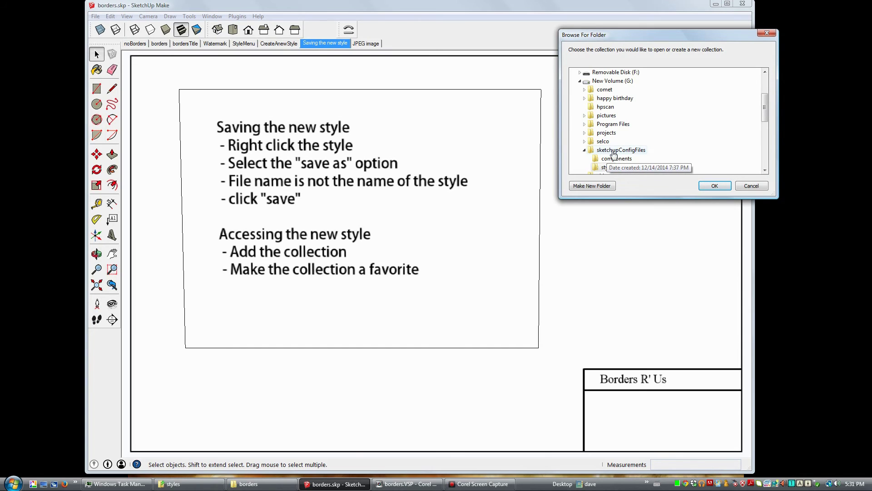
left_click(609, 169)
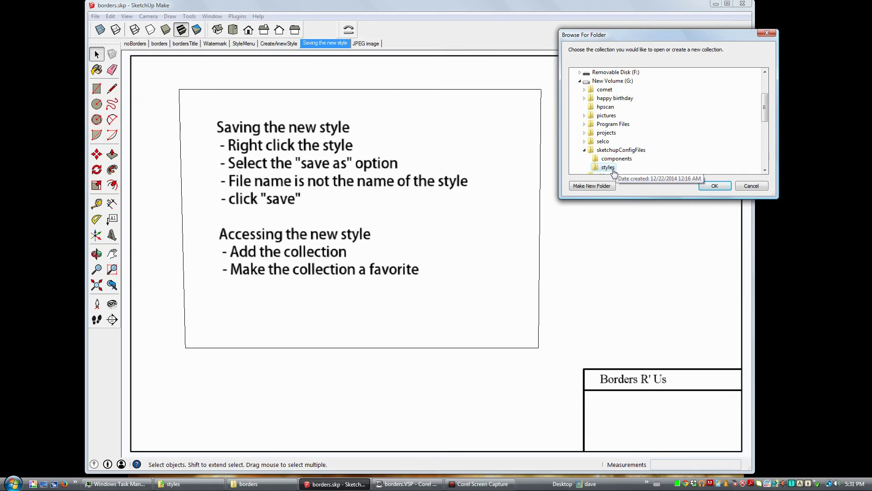
left_click(712, 187)
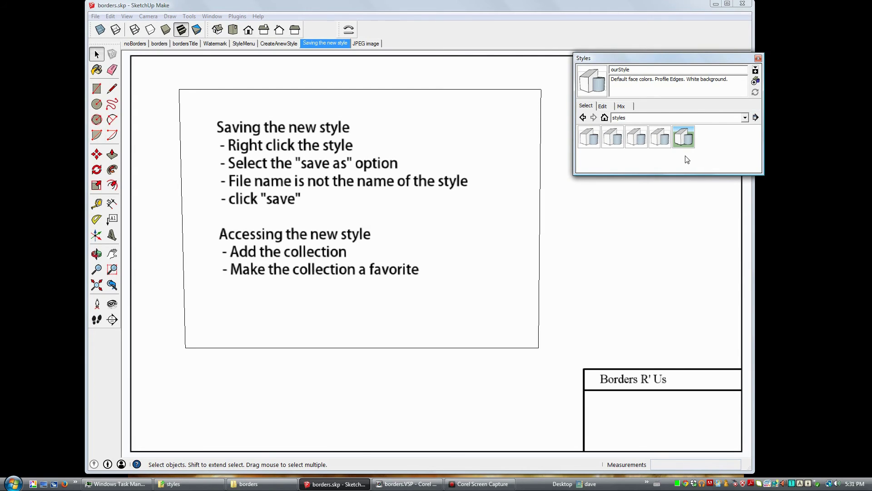
- Keep the styles collection selected and add the sketchupConfigFiles styles folder to favourite collections
left_click(745, 118)
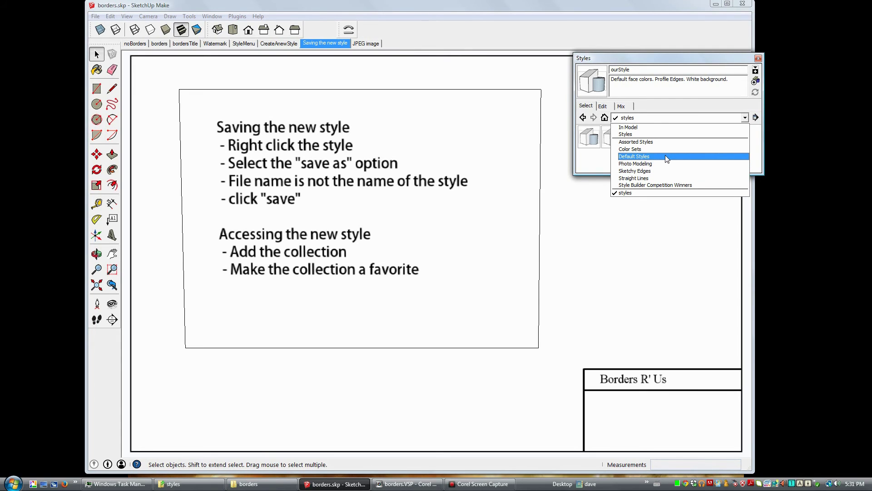
left_click(668, 117)
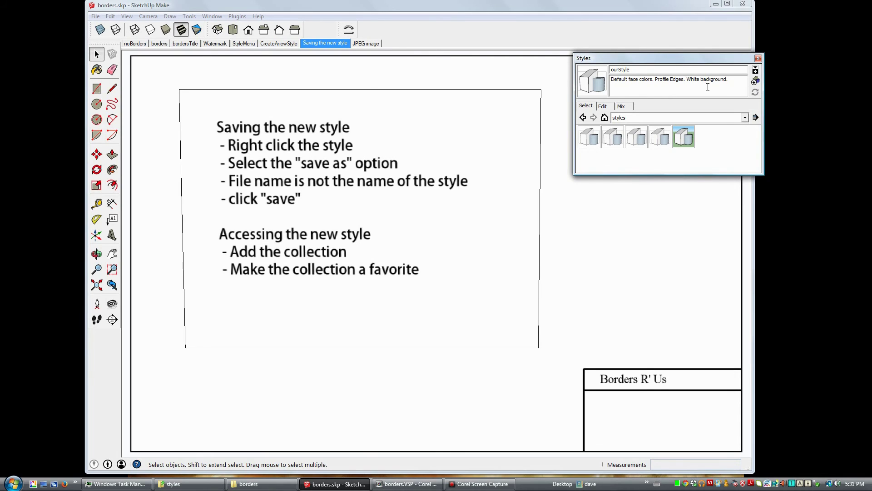
left_click(756, 117)
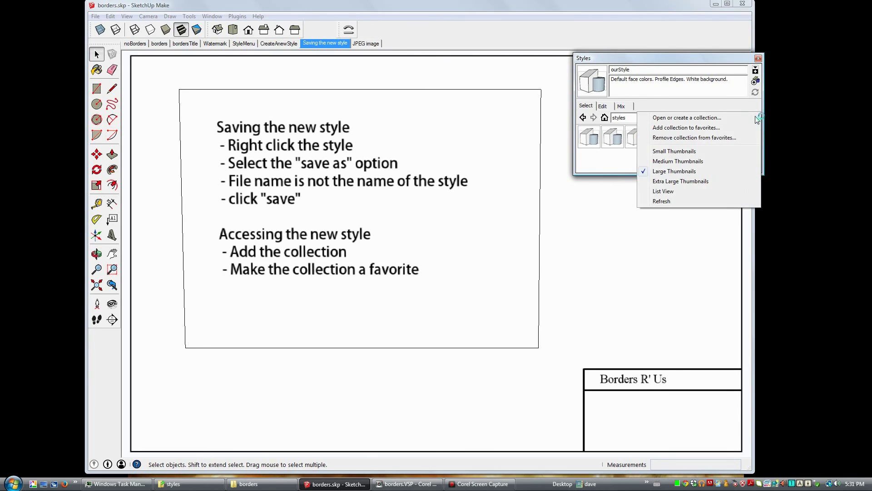
left_click(720, 128)
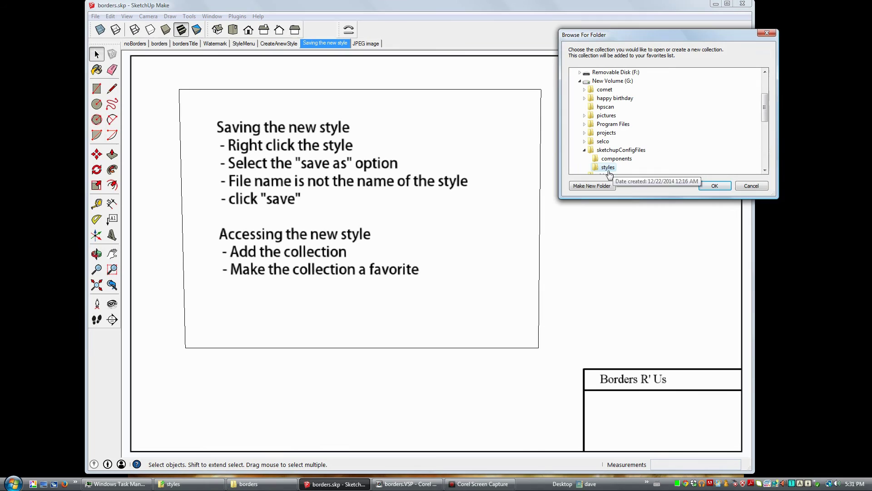
left_click(715, 186)
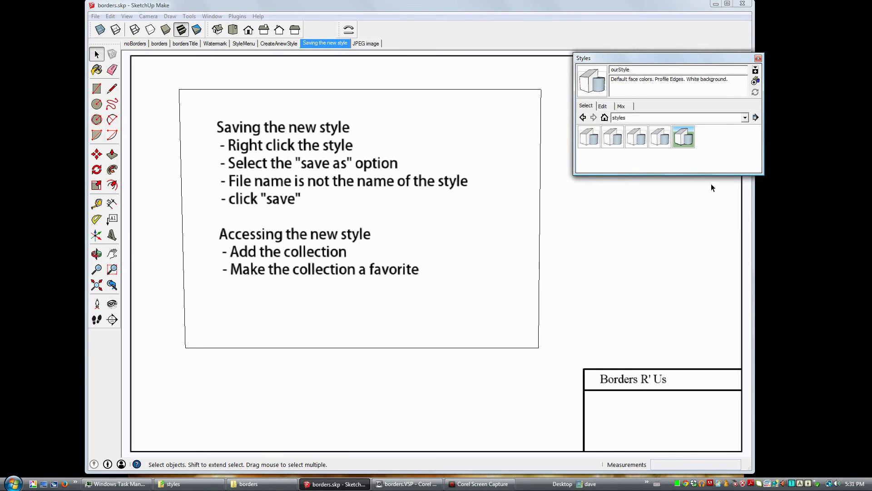